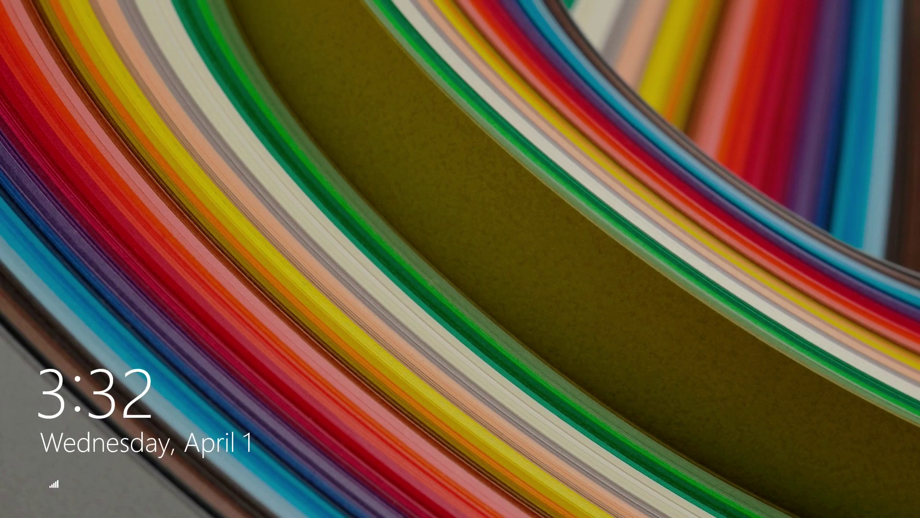
Dismiss the lock screen and submit the password to sign in to the account.
left_click(835, 274)
type("*********")
key("Return")
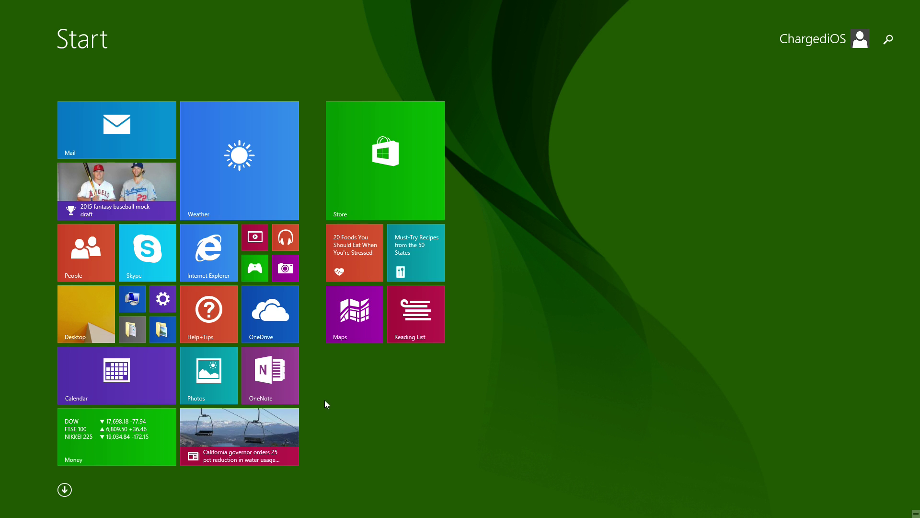
Launch Internet Explorer on kodi.tv, download the Windows build of Kodi 14.2 and run the installer.
left_click(207, 265)
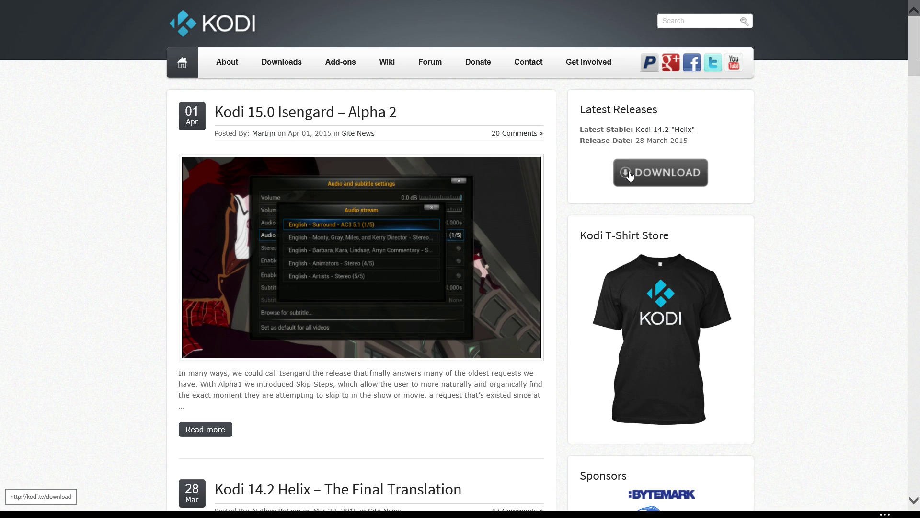
left_click(630, 175)
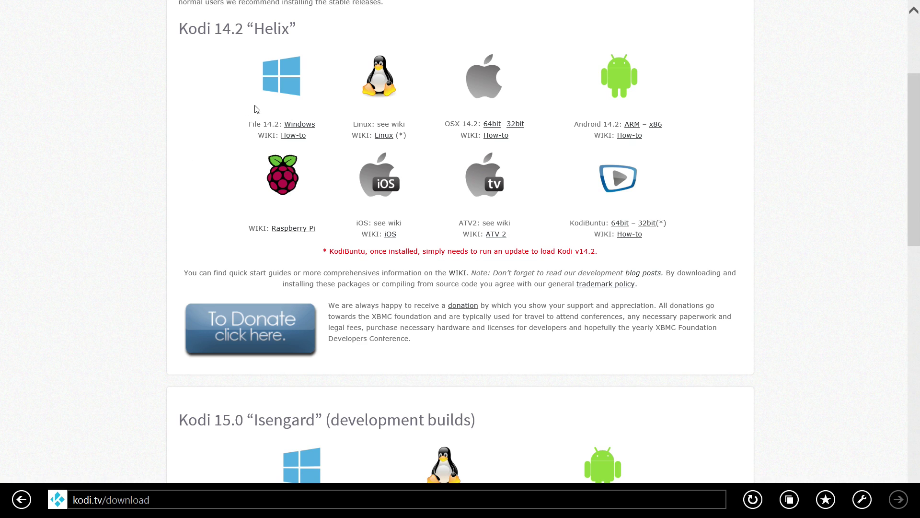
scroll(333, 110, "up", 1, "ctrl")
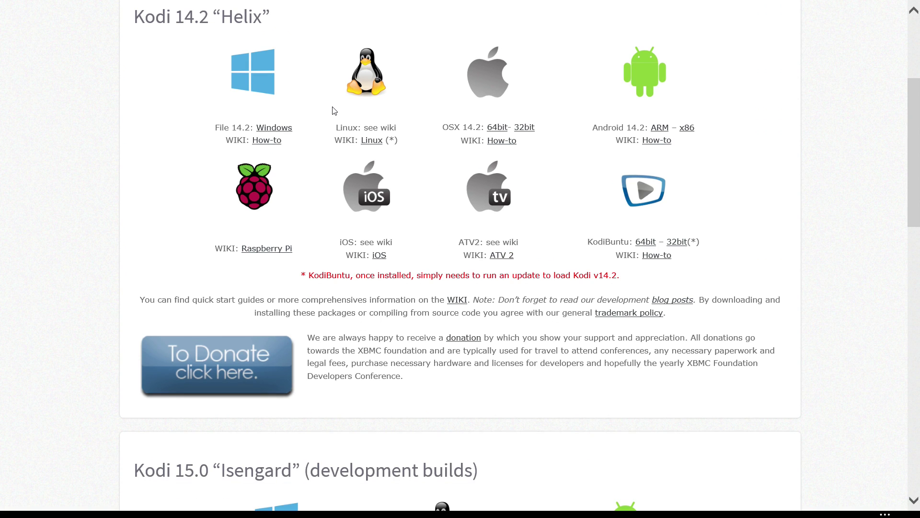
scroll(332, 109, "up", 1, "ctrl")
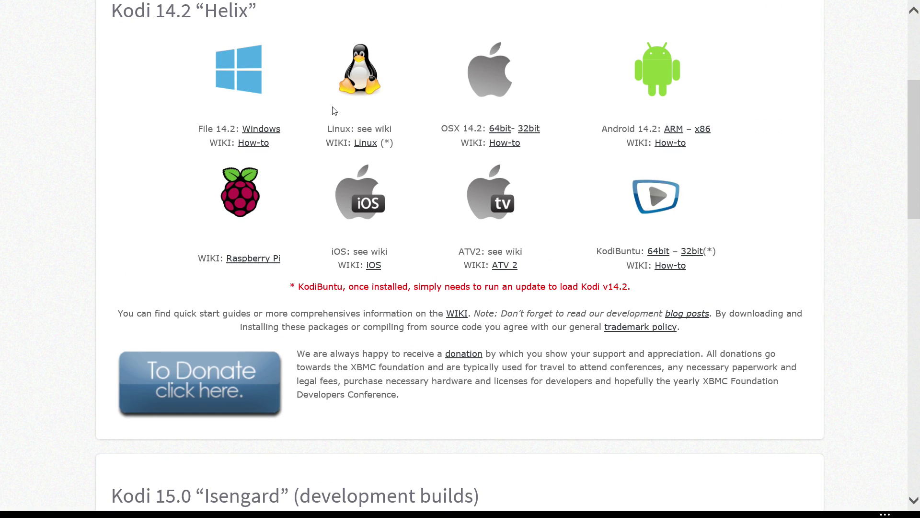
left_click(260, 132)
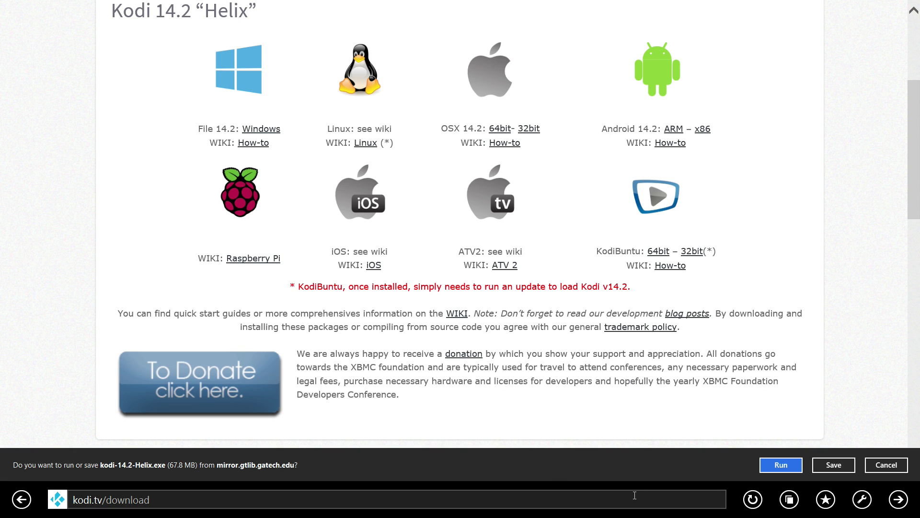
left_click(785, 465)
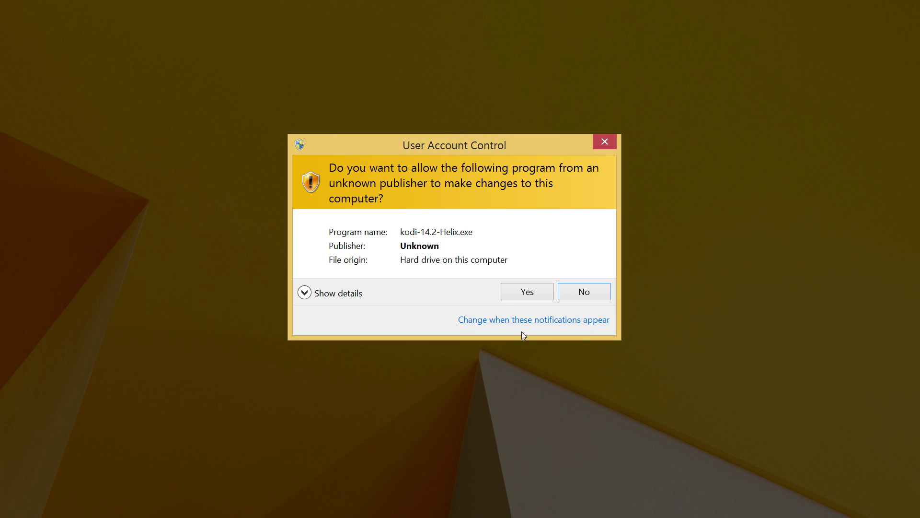
Allow the installer, accept the licence and keep the full component selection.
left_click(527, 296)
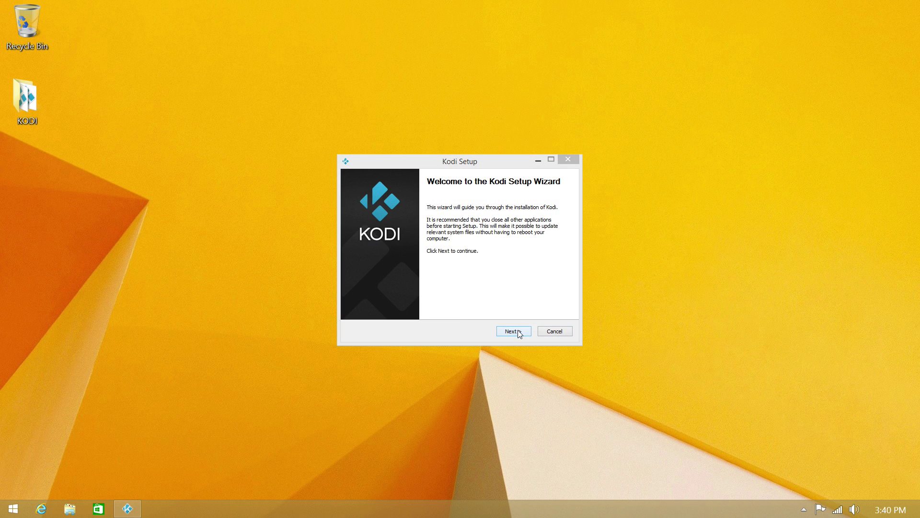
left_click(516, 331)
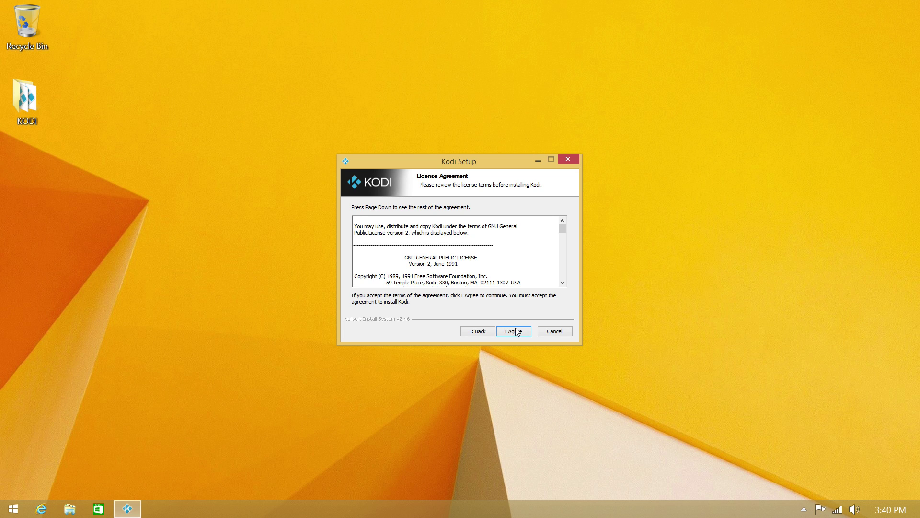
left_click(516, 331)
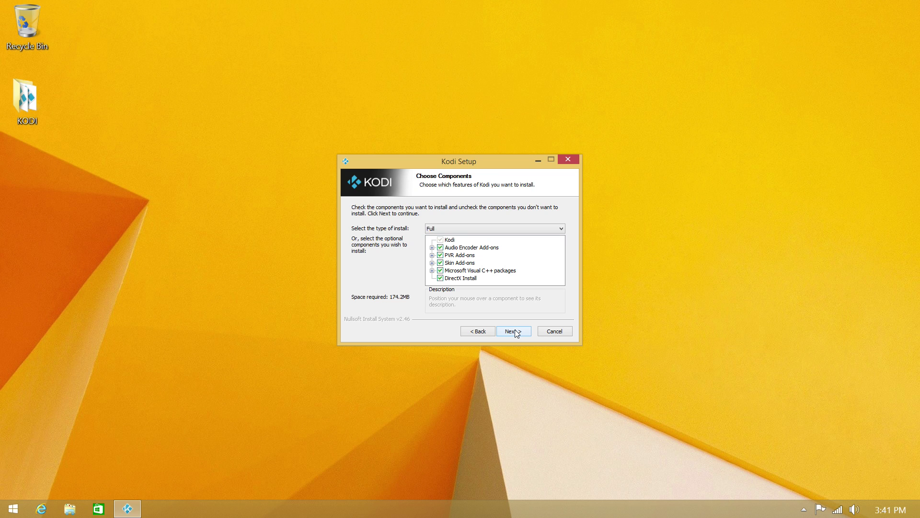
left_click(515, 332)
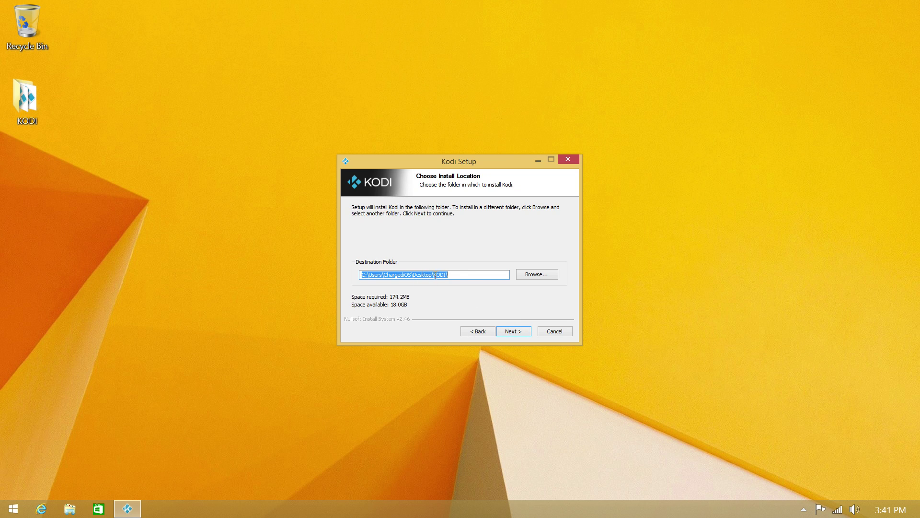
Set the install destination to a Kodi folder on the Desktop.
left_click(533, 276)
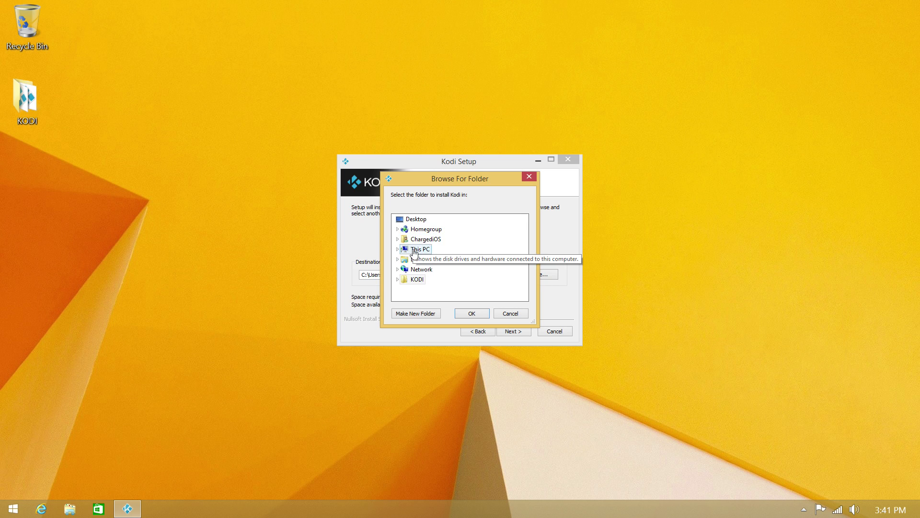
left_click(414, 221)
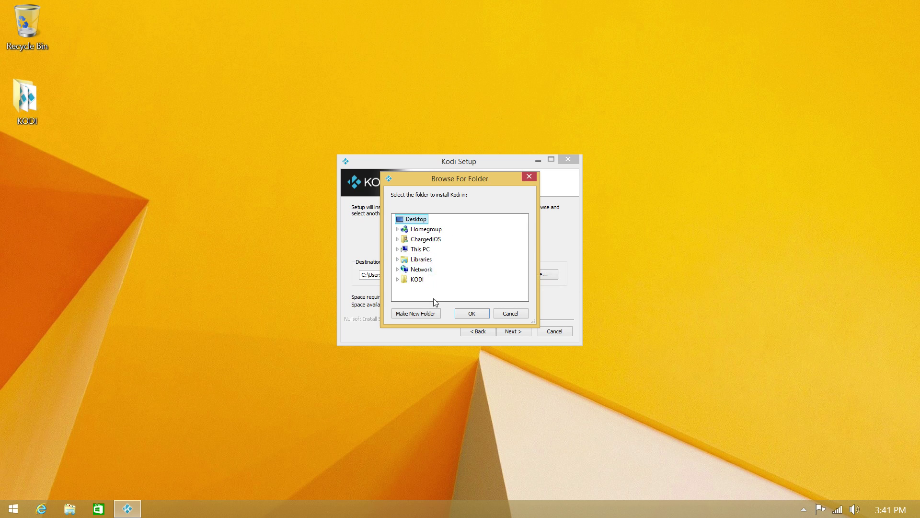
left_click(467, 315)
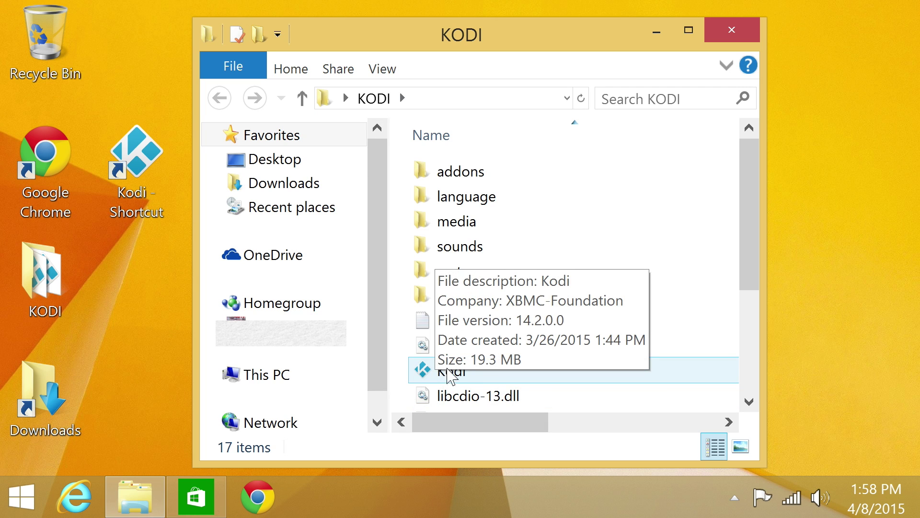
Send a Kodi shortcut to the desktop and close the KODI folder window.
right_click(421, 374)
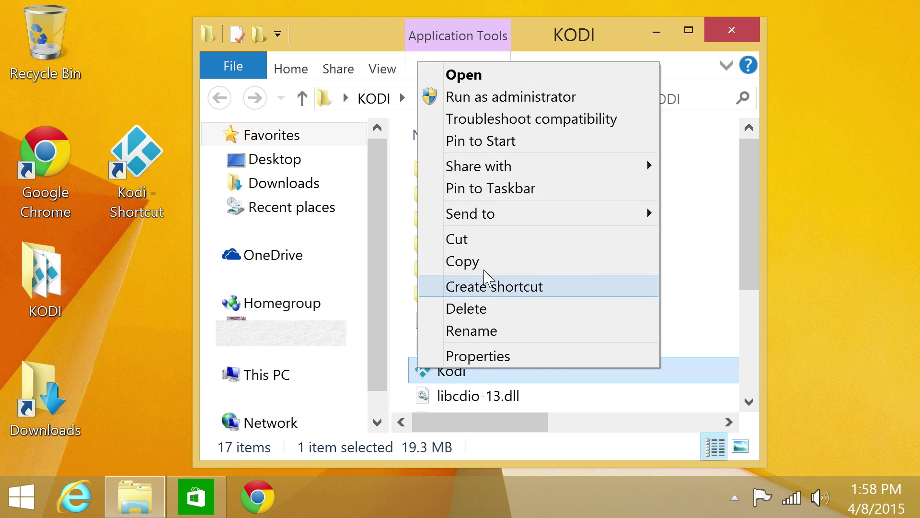
mouse_move(470, 214)
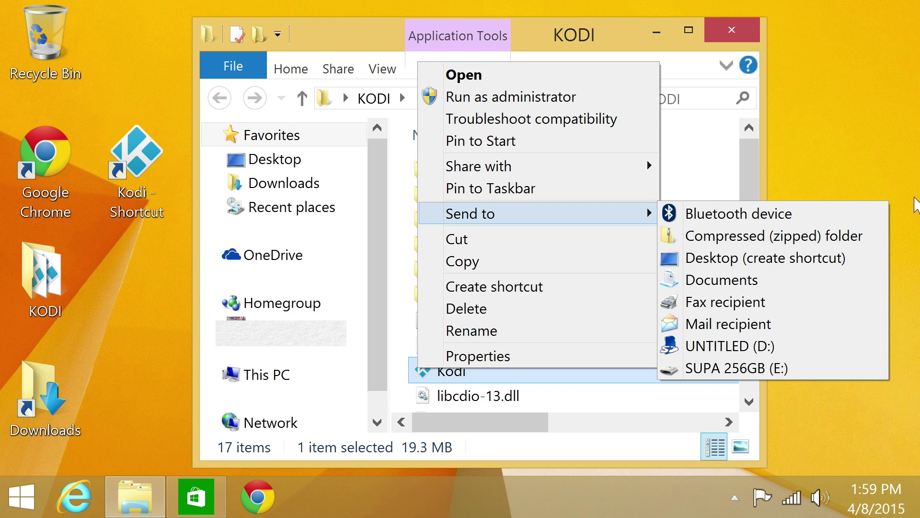
left_click(851, 155)
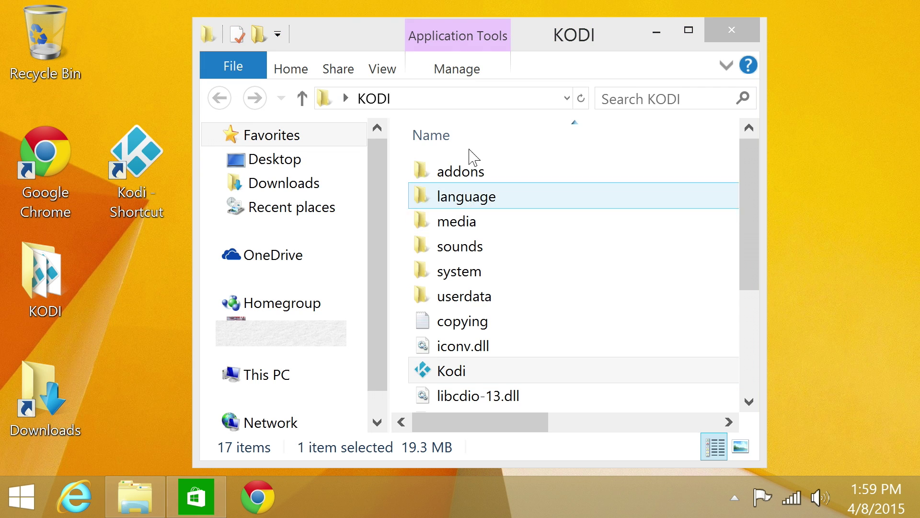
left_click(732, 30)
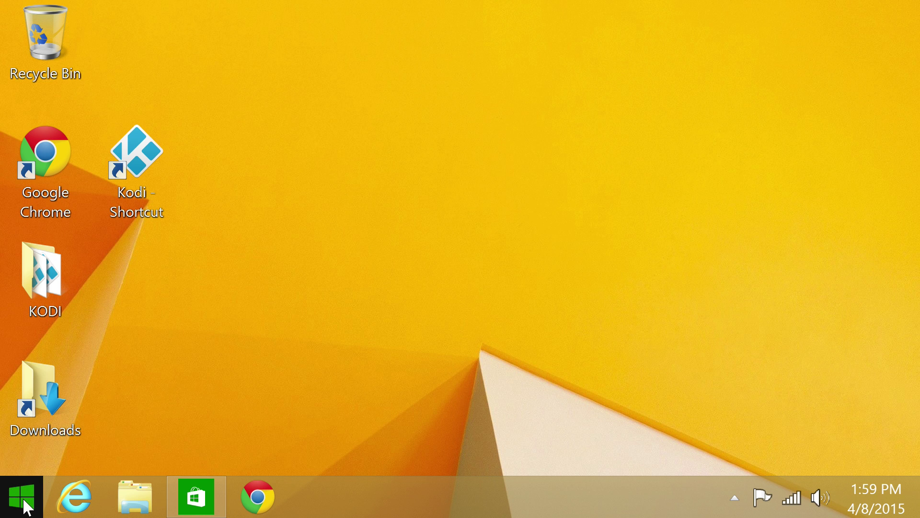
left_click(24, 503)
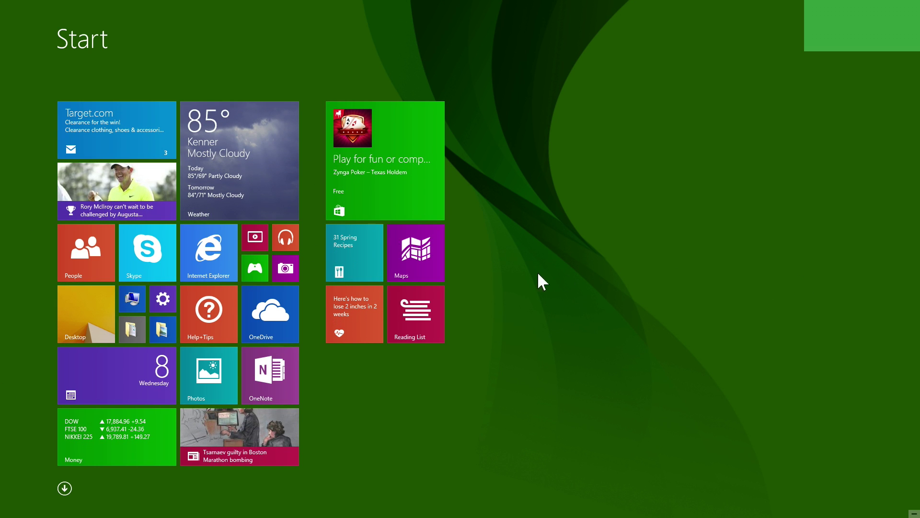
left_click(63, 489)
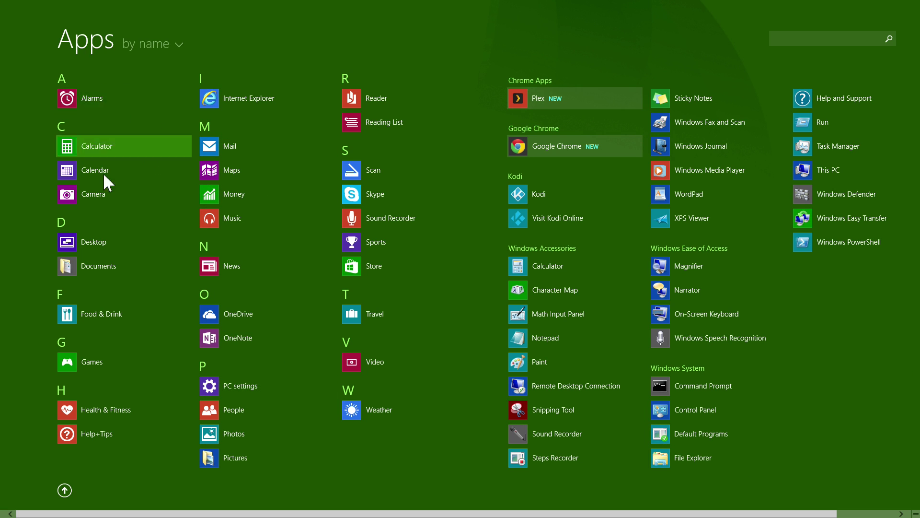
left_click(65, 489)
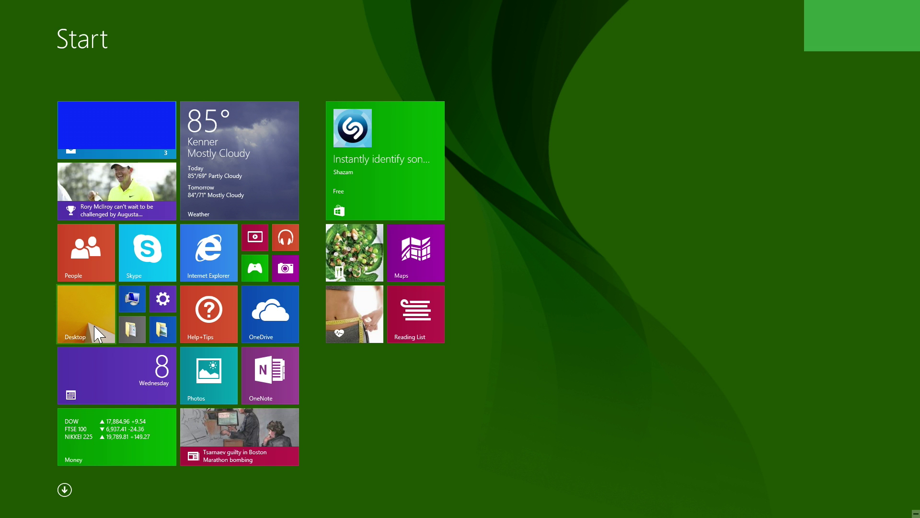
left_click(79, 317)
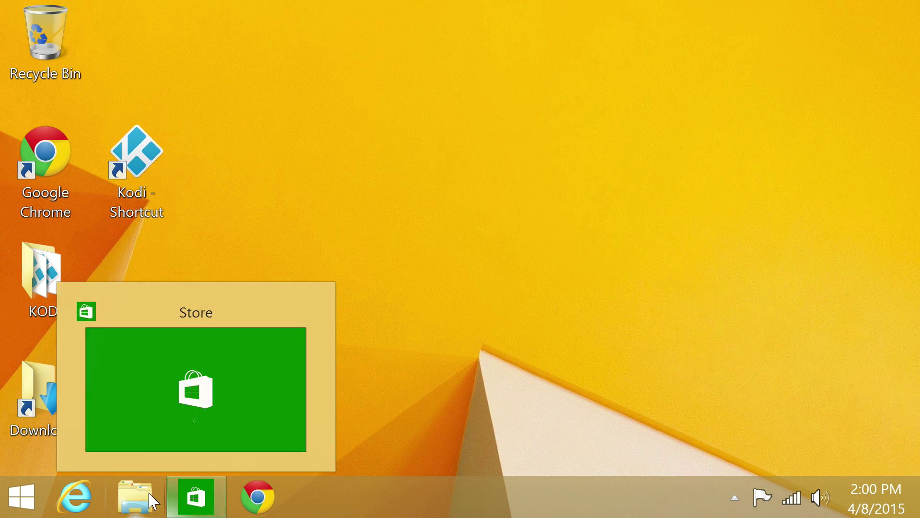
Sign out of the account from the Start screen's user tile.
left_click(11, 504)
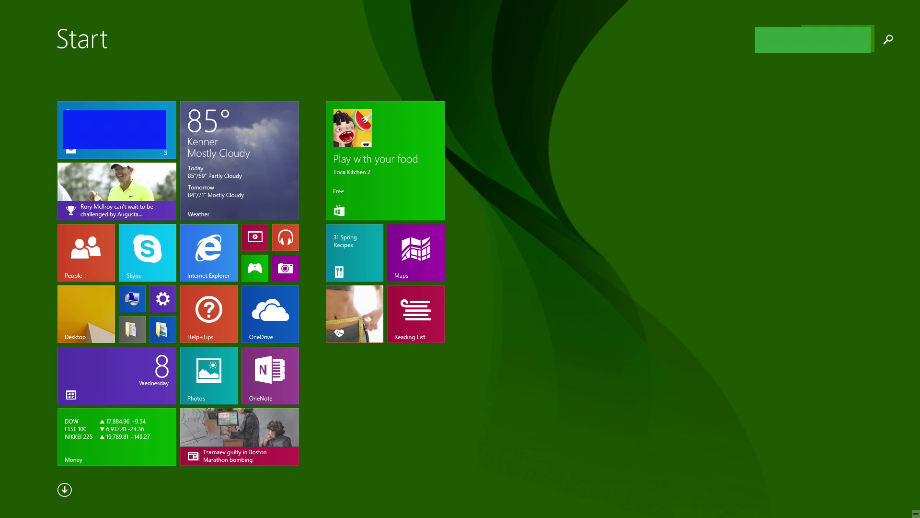
left_click(834, 39)
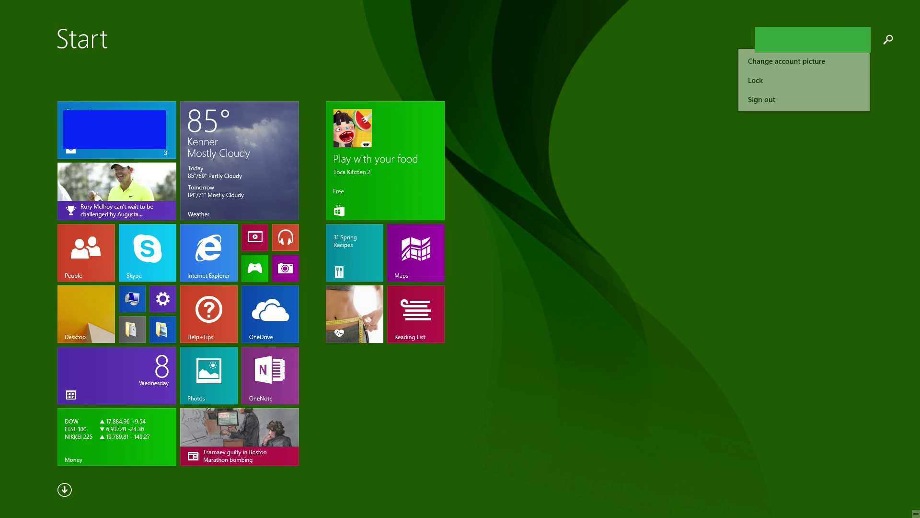
left_click(803, 106)
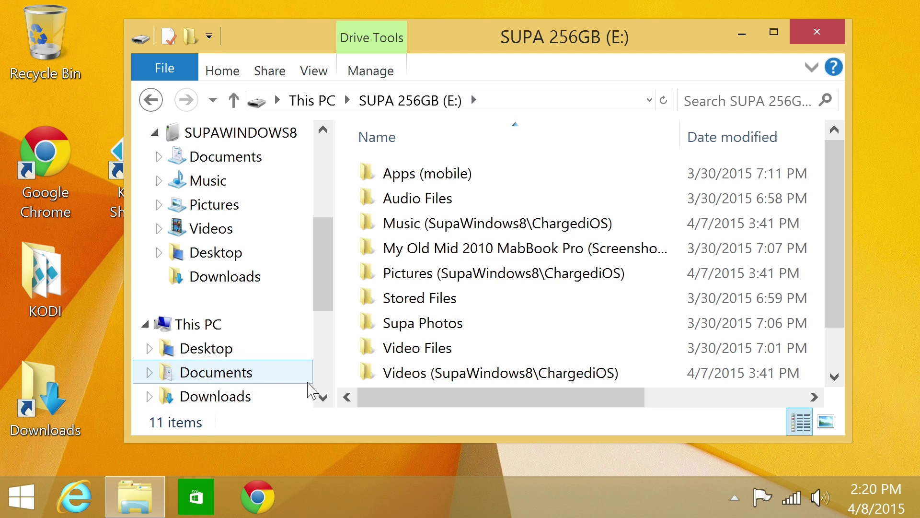
Scroll the navigation pane down and close the SUPA 256GB (E:) drive window.
left_click(323, 396)
left_click(323, 396)
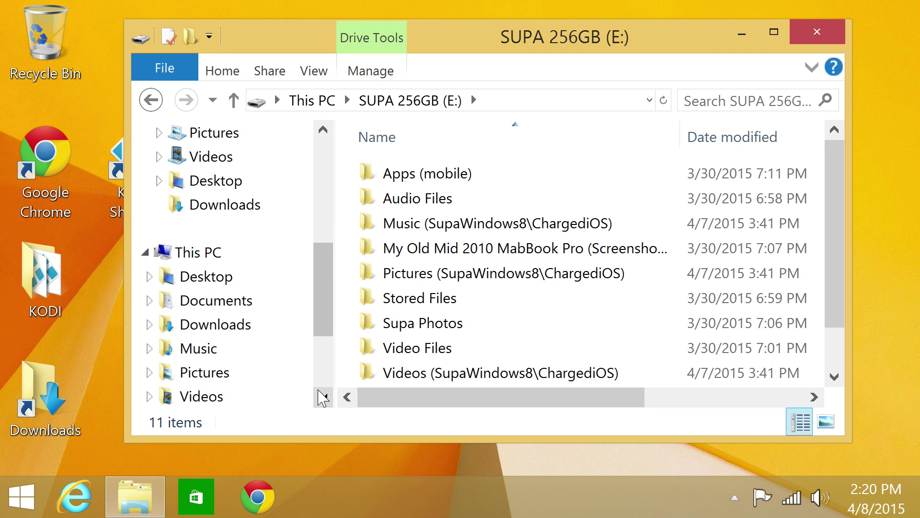
left_click(323, 396)
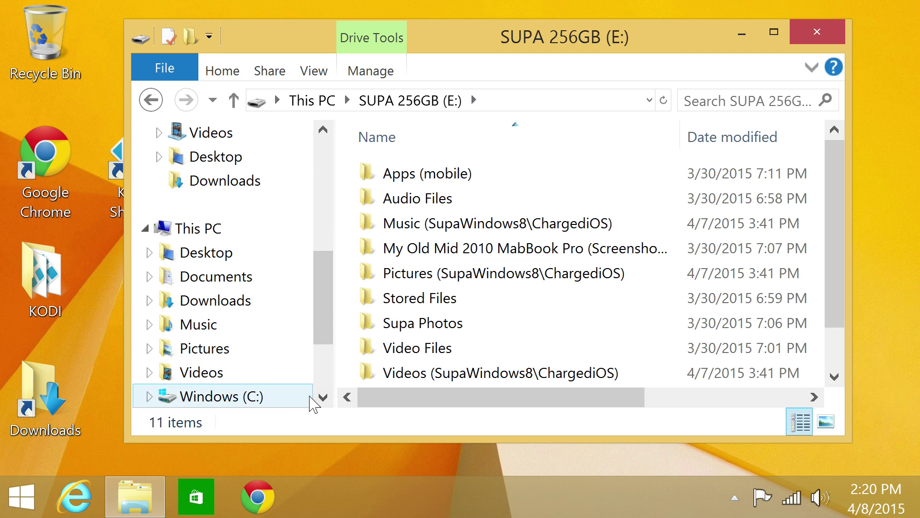
left_click(323, 397)
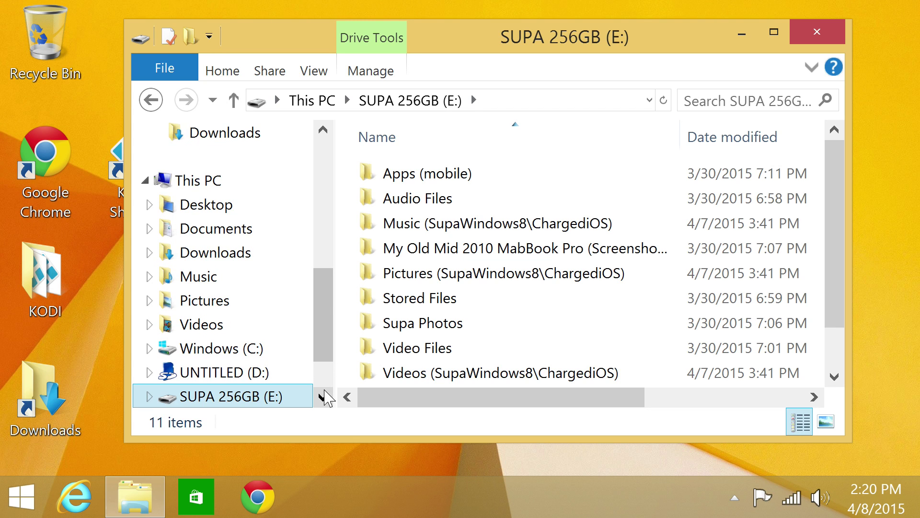
left_click(323, 396)
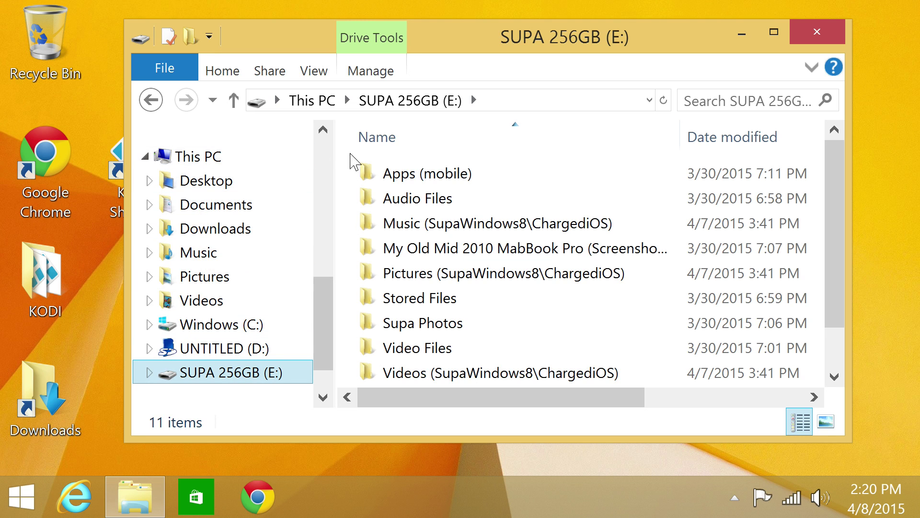
left_click(93, 349)
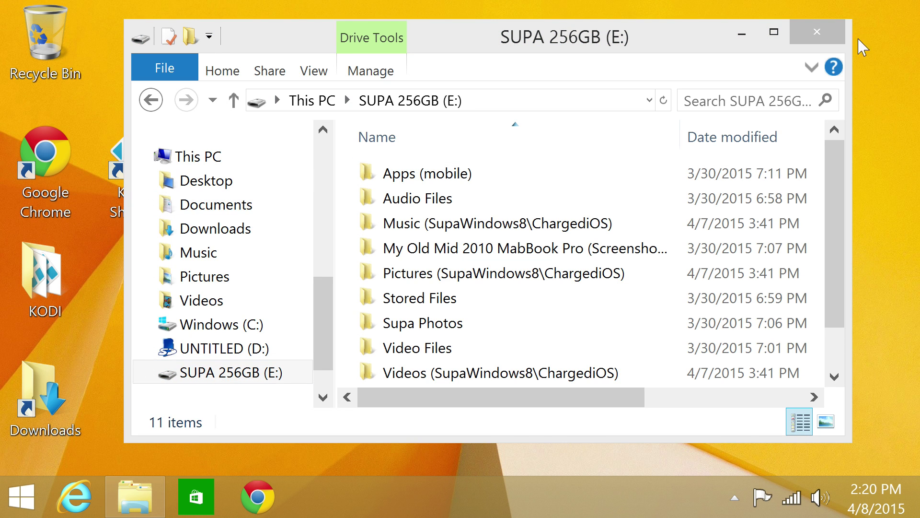
left_click(825, 24)
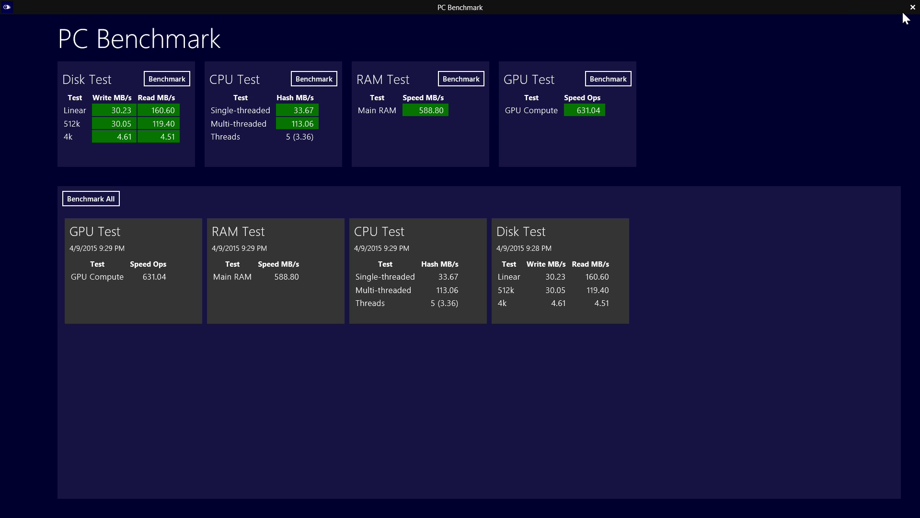
Close the PC Benchmark app to return to the Start screen.
left_click(912, 8)
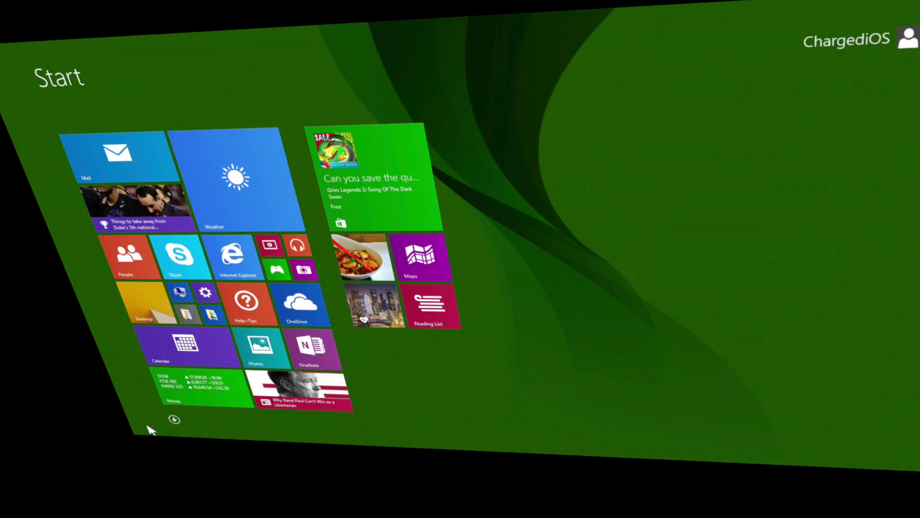